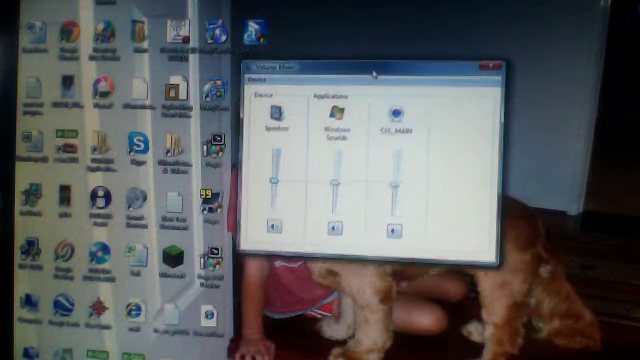
# Nudge the Volume Mixer window, with its Speakers, Windows Sounds and CEC_MAIN sliders, slightly higher and rightward.
pyautogui.moveTo(376, 73); pyautogui.dragTo(372, 77)
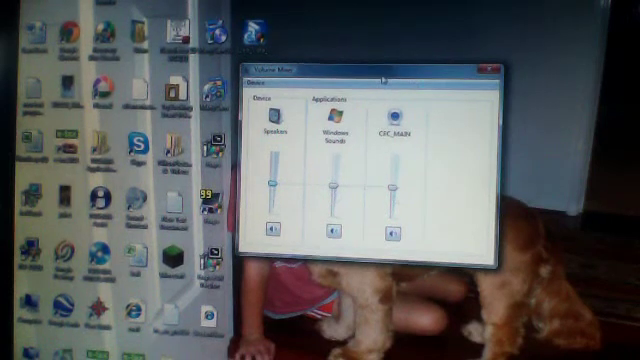
pyautogui.moveTo(383, 80); pyautogui.dragTo(385, 61)
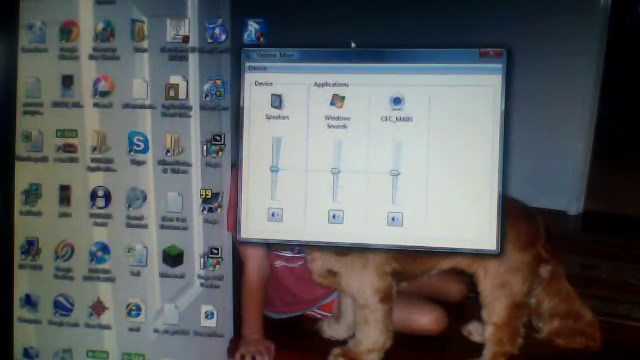
pyautogui.moveTo(357, 62)
pyautogui.mouseDown()
pyautogui.moveTo(413, 50)
pyautogui.moveTo(355, 60)
pyautogui.mouseUp()
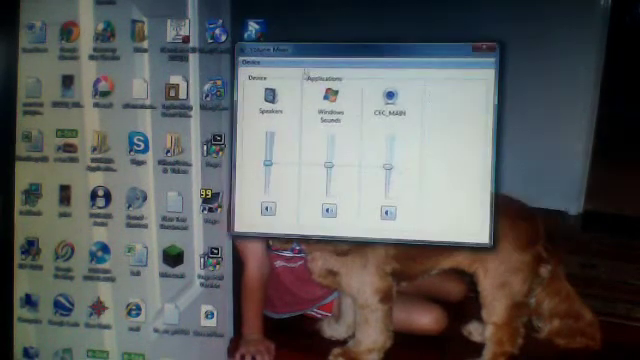
pyautogui.press('super')
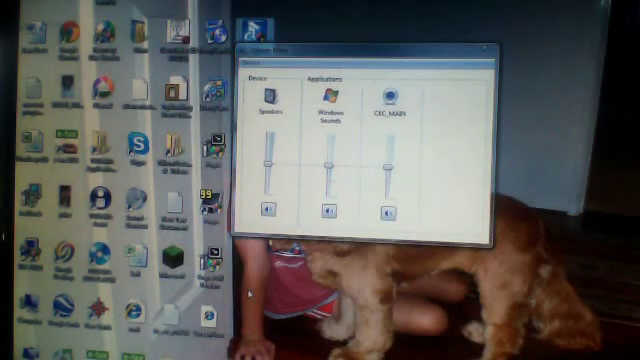
pyautogui.press('XF86AudioRaiseVolume')
pyautogui.press('XF86AudioRaiseVolume')
pyautogui.press('XF86AudioRaiseVolume')
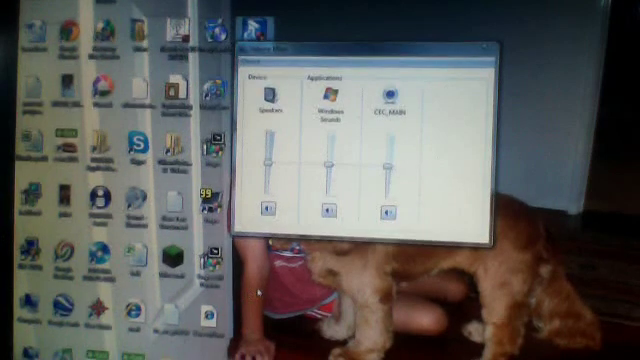
pyautogui.press('XF86AudioLowerVolume')
pyautogui.press('XF86AudioLowerVolume')
pyautogui.press('XF86AudioLowerVolume')
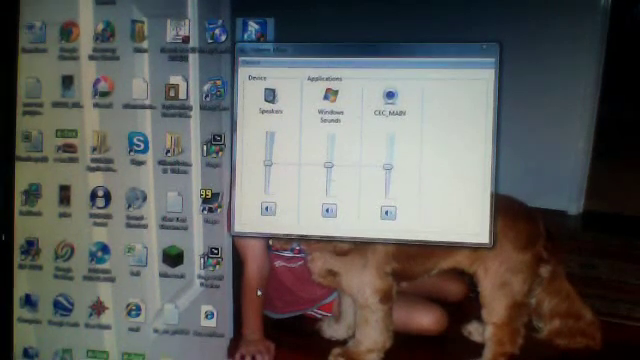